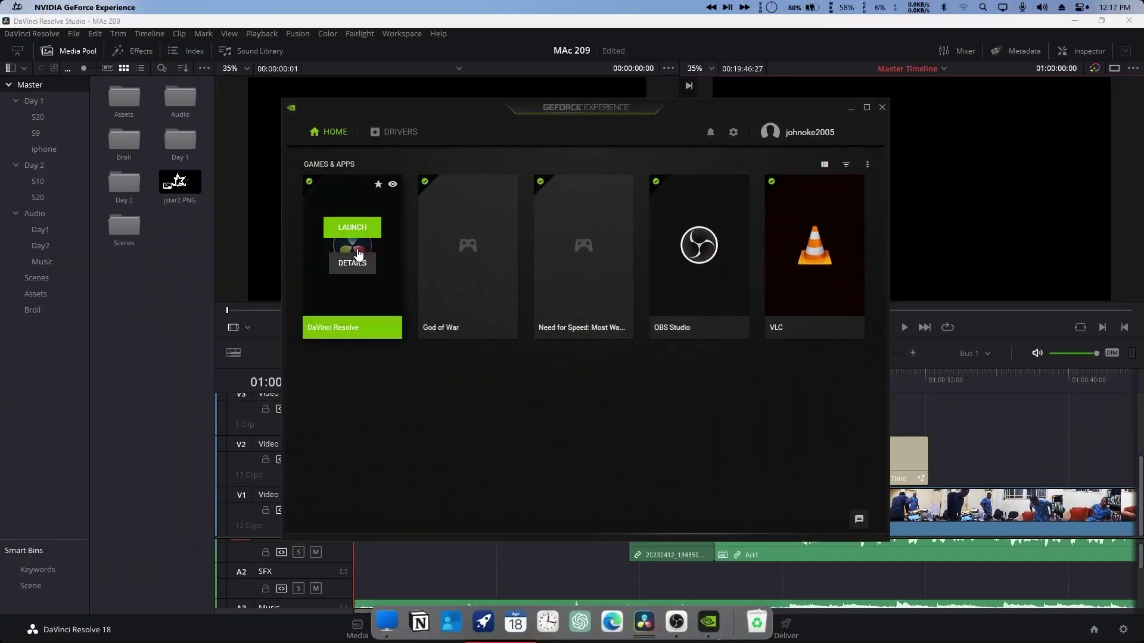
pyautogui.click(354, 264)
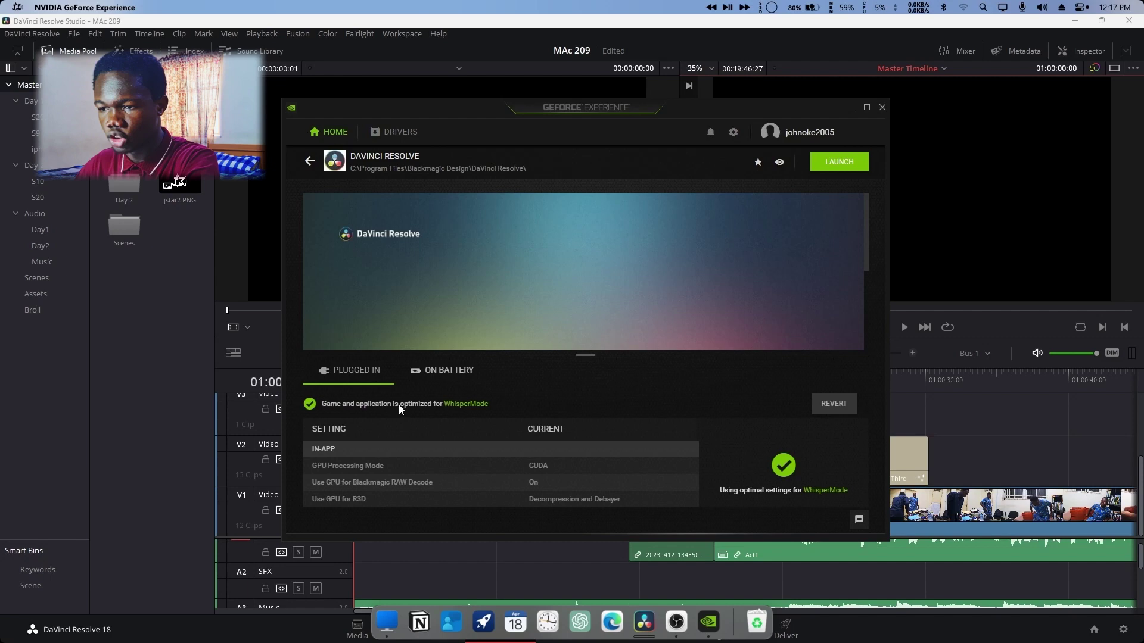
pyautogui.click(312, 162)
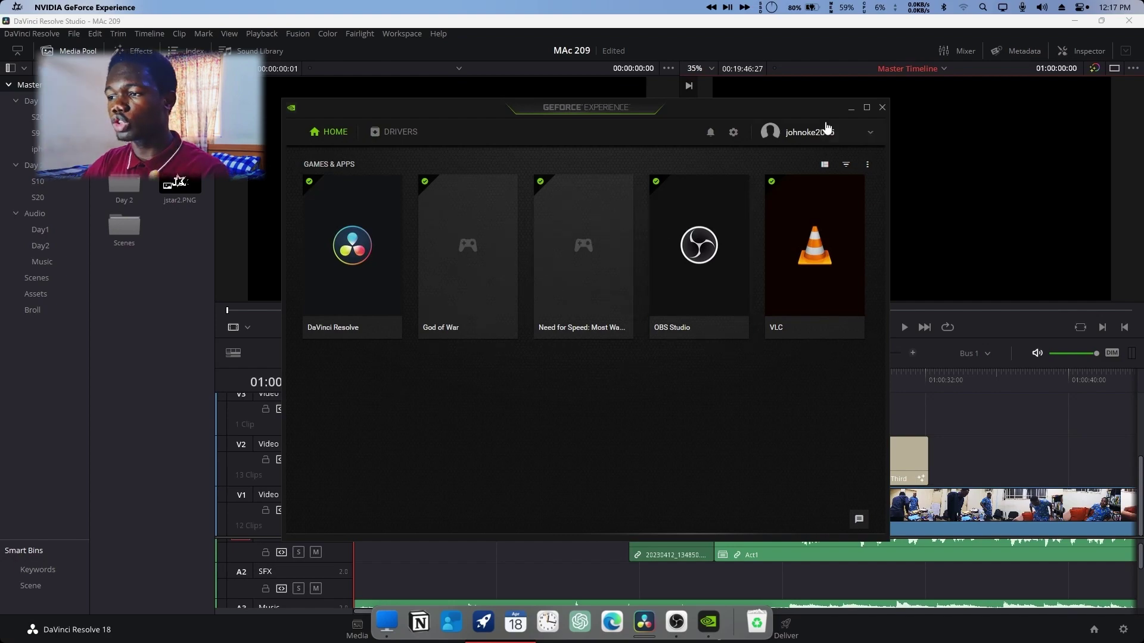
# Step: End the NVIDIA GeForce Experience process in Task Manager and bring DaVinci Resolve back into view
pyautogui.click(849, 110)
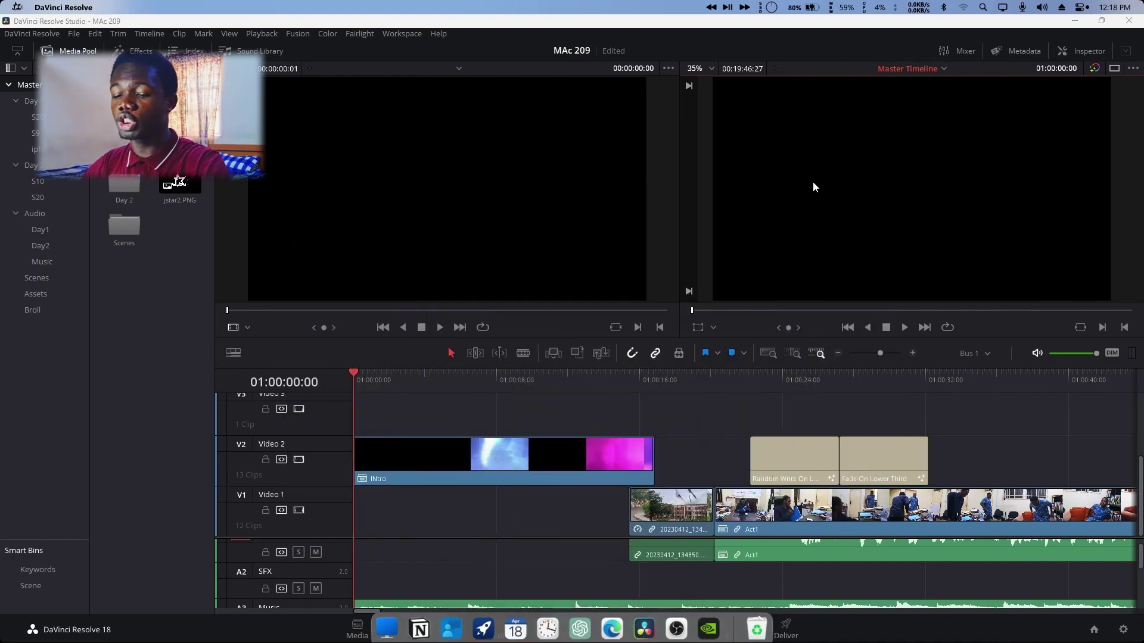
pyautogui.press('super')
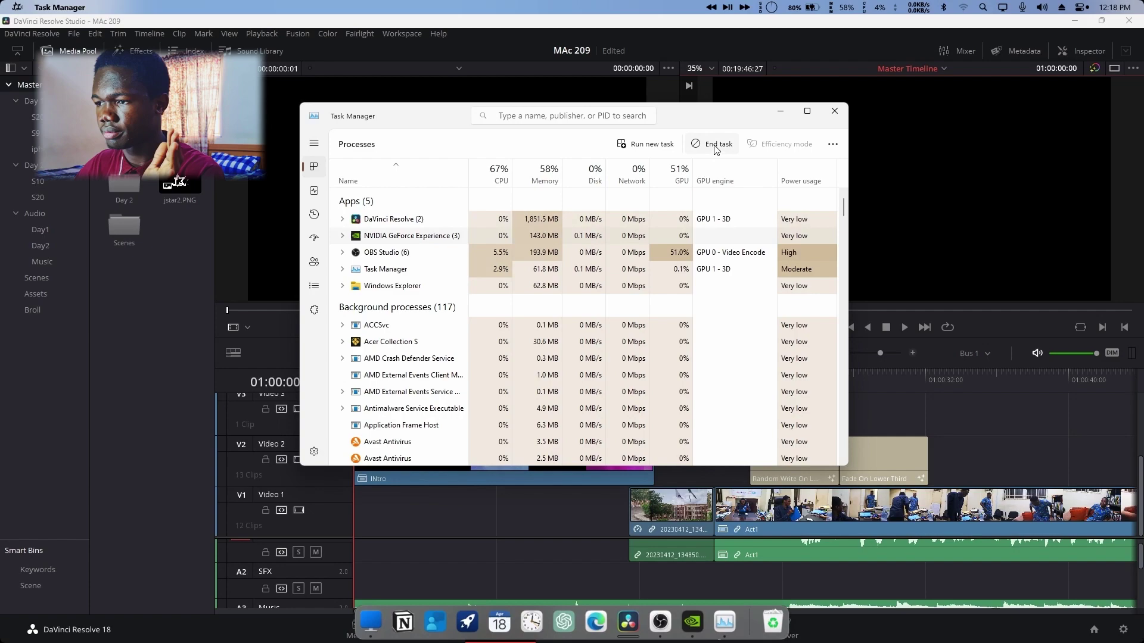
pyautogui.click(715, 144)
pyautogui.click(780, 111)
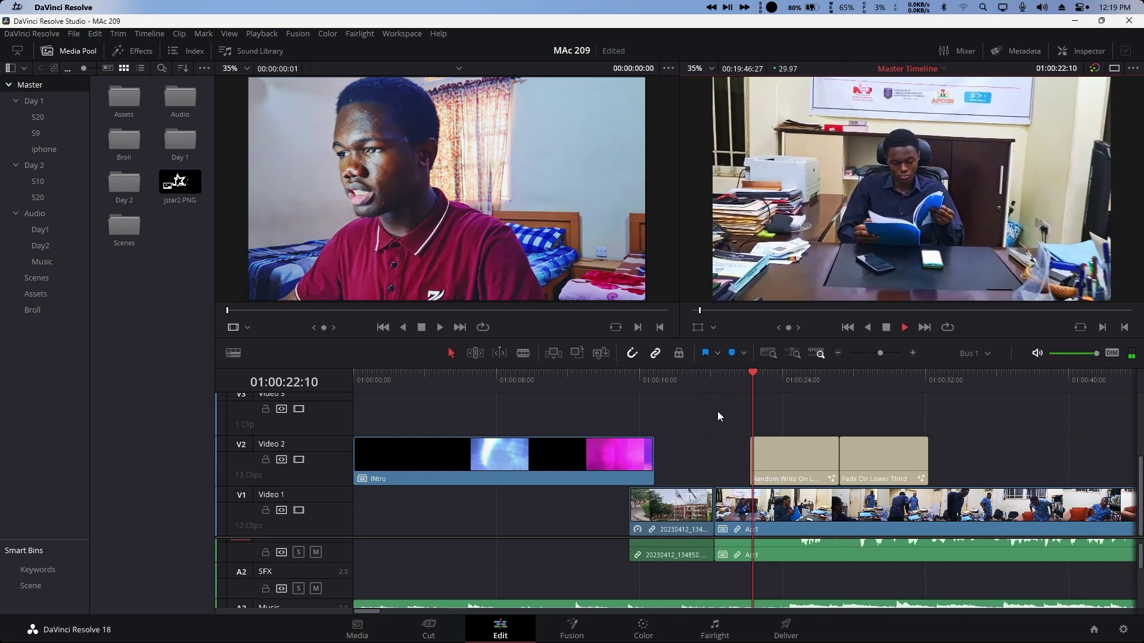
# Step: Stop playback, scrub the playhead along the ruler, then replay the Master Timeline from the start
pyautogui.press('space')
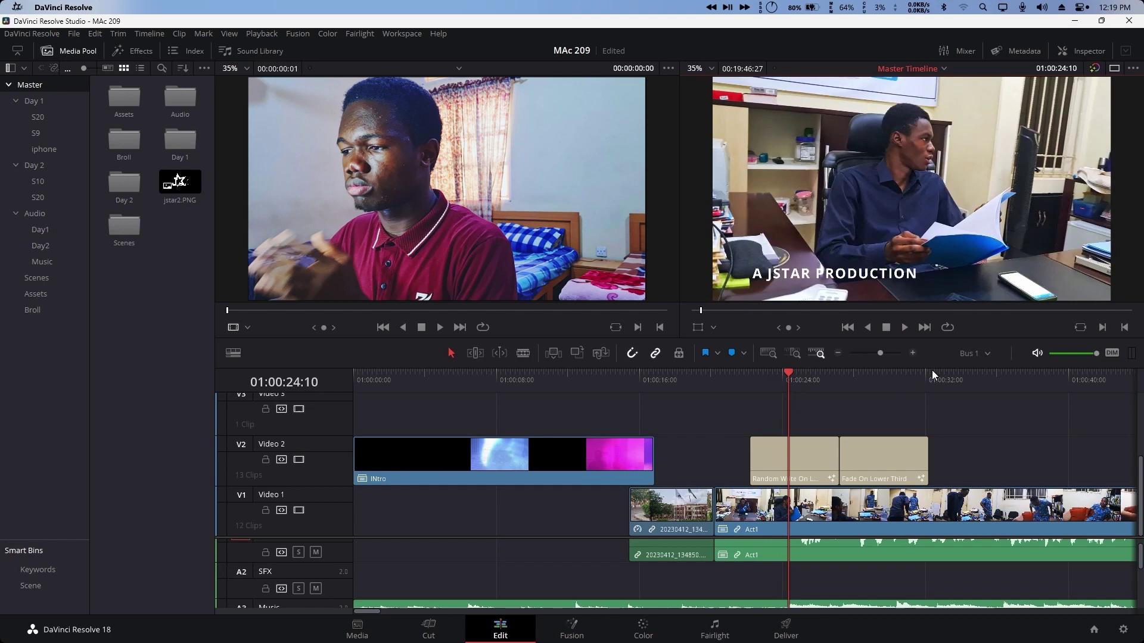
pyautogui.click(945, 373)
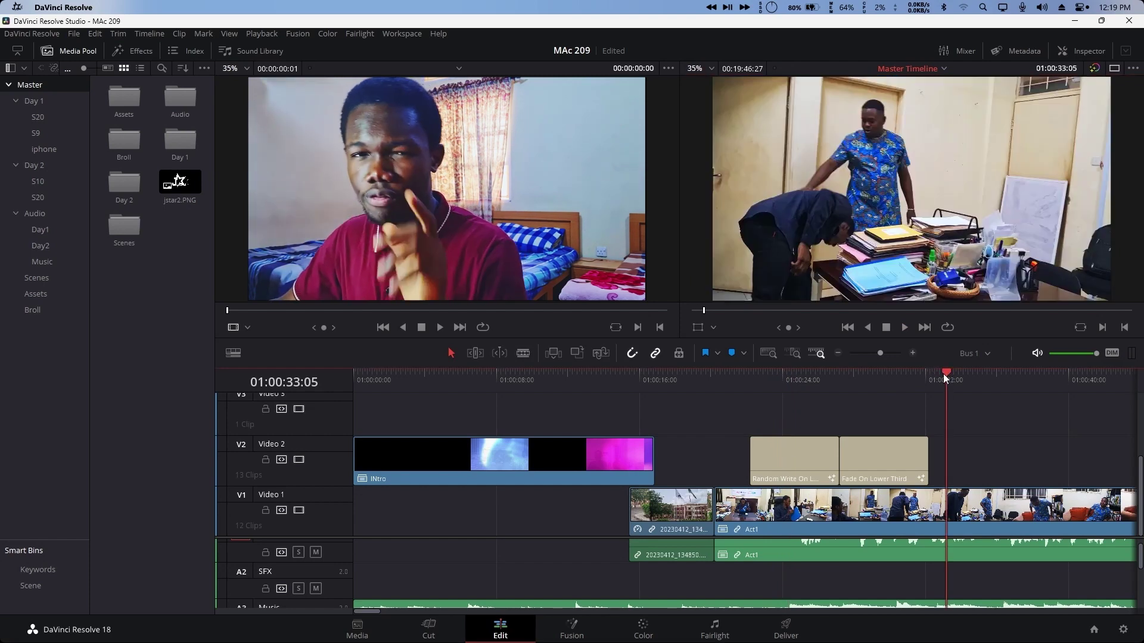
pyautogui.moveTo(943, 373); pyautogui.dragTo(321, 377)
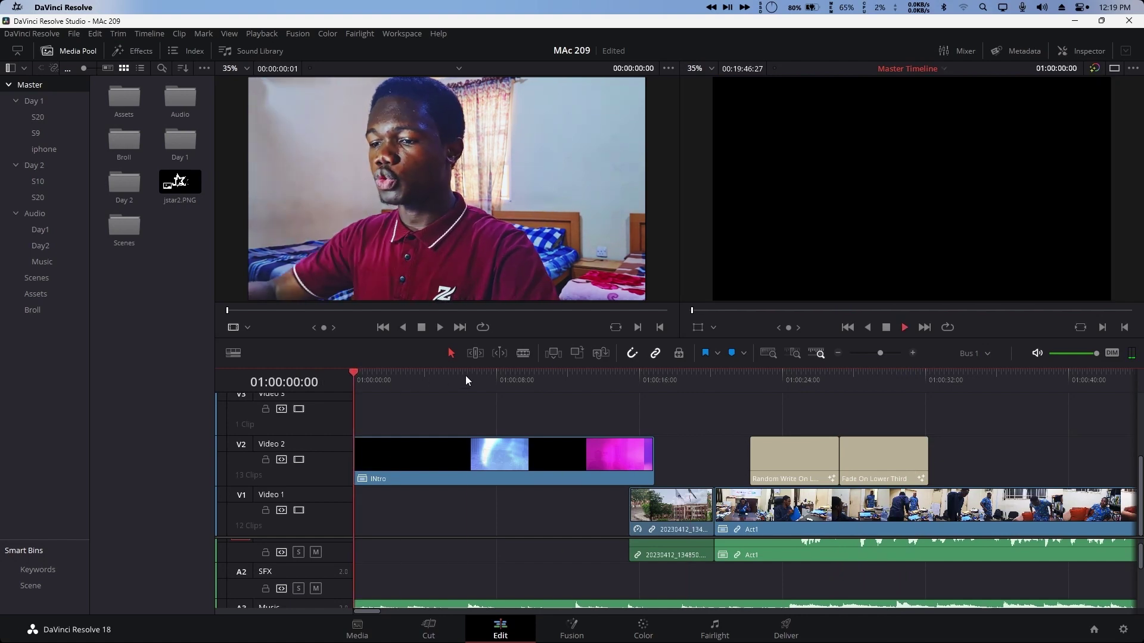
pyautogui.press('space')
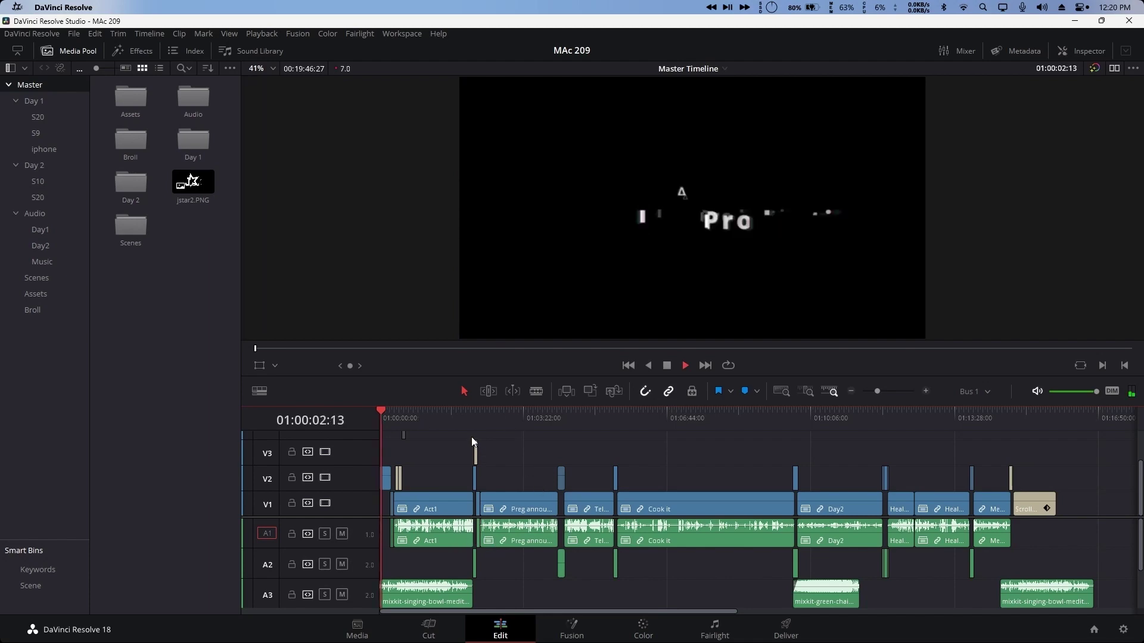
# Step: Stop playback at 01:00:07:01 and switch to the Deliver page's Custom Export settings
pyautogui.click(528, 475)
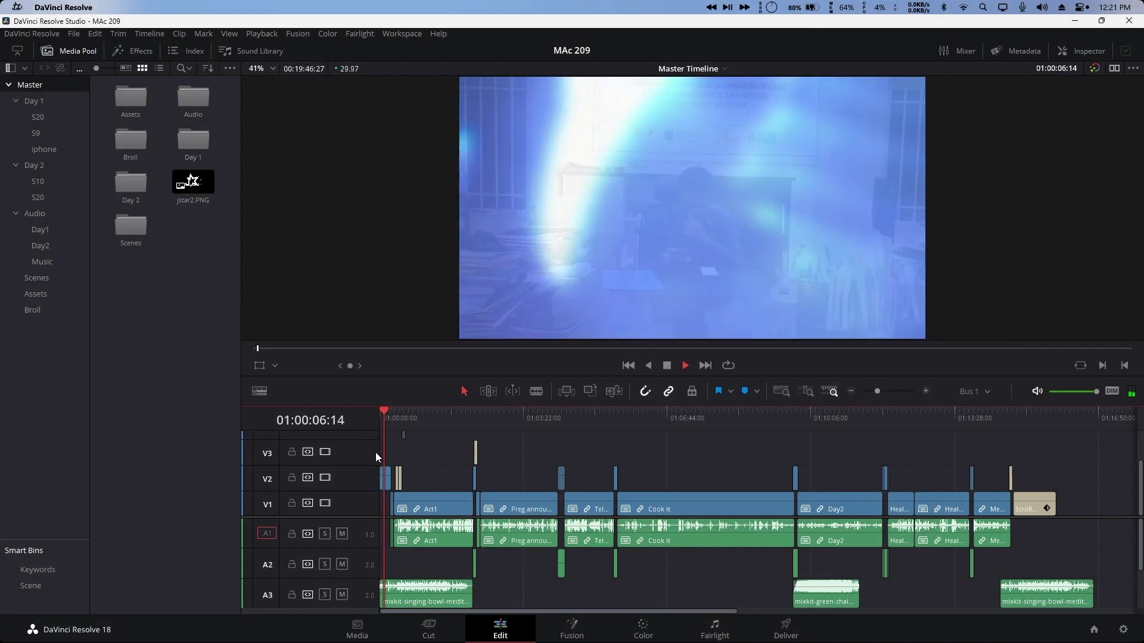
pyautogui.press('space')
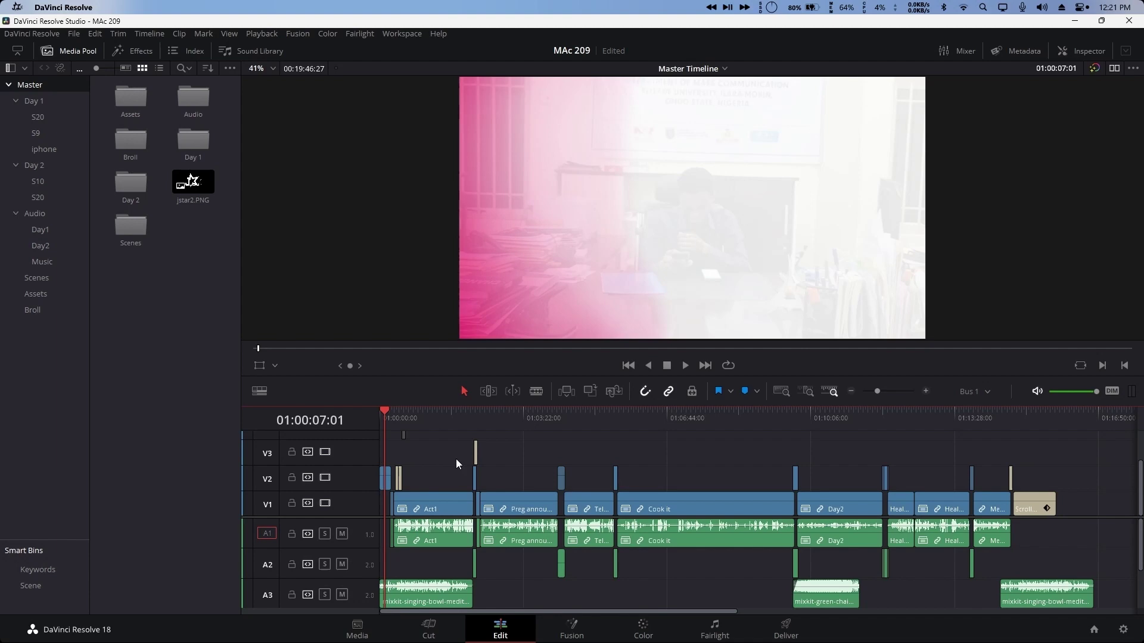
pyautogui.click(785, 632)
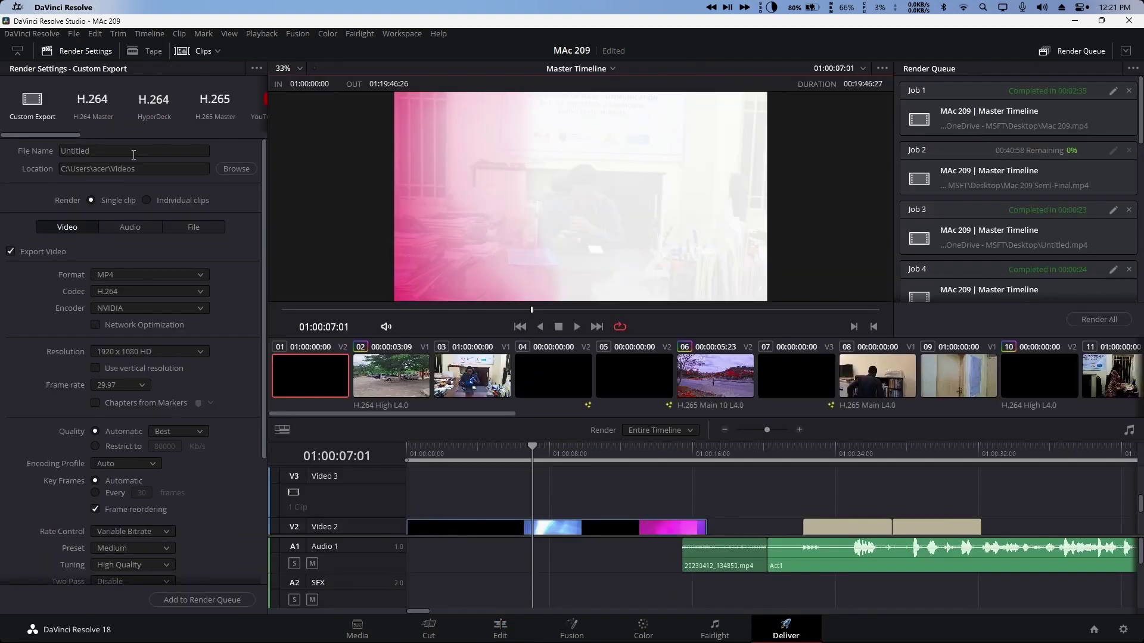
# Step: Name the render output 'Export probs', keeping the destination C:\Users\acer\Videos
pyautogui.doubleClick(133, 153)
pyautogui.write('Export probs')
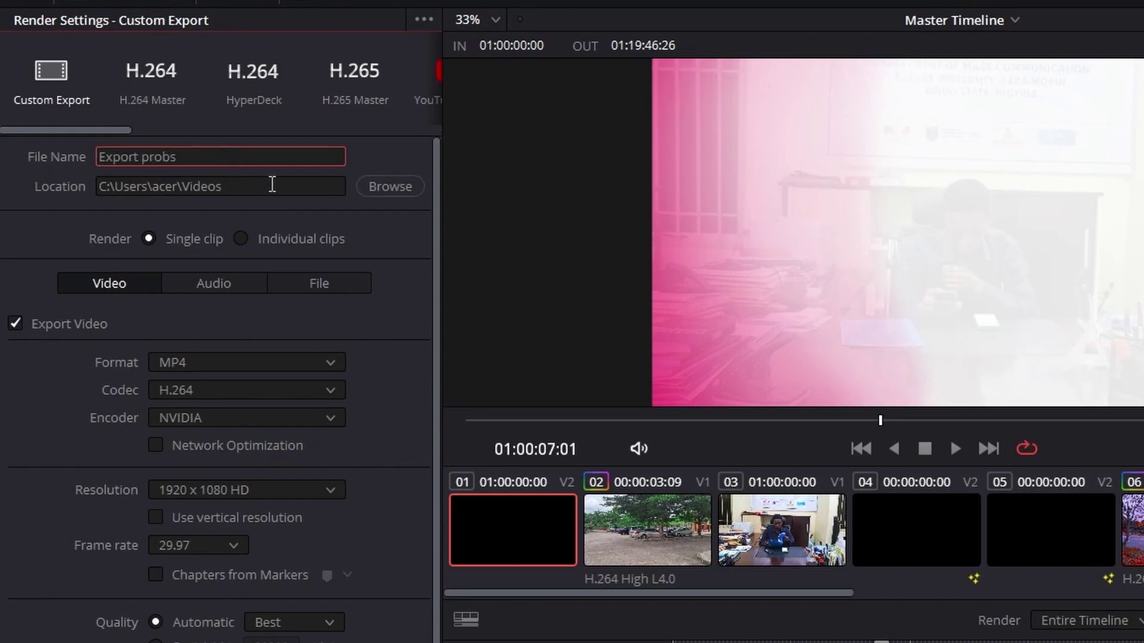
pyautogui.press('Return')
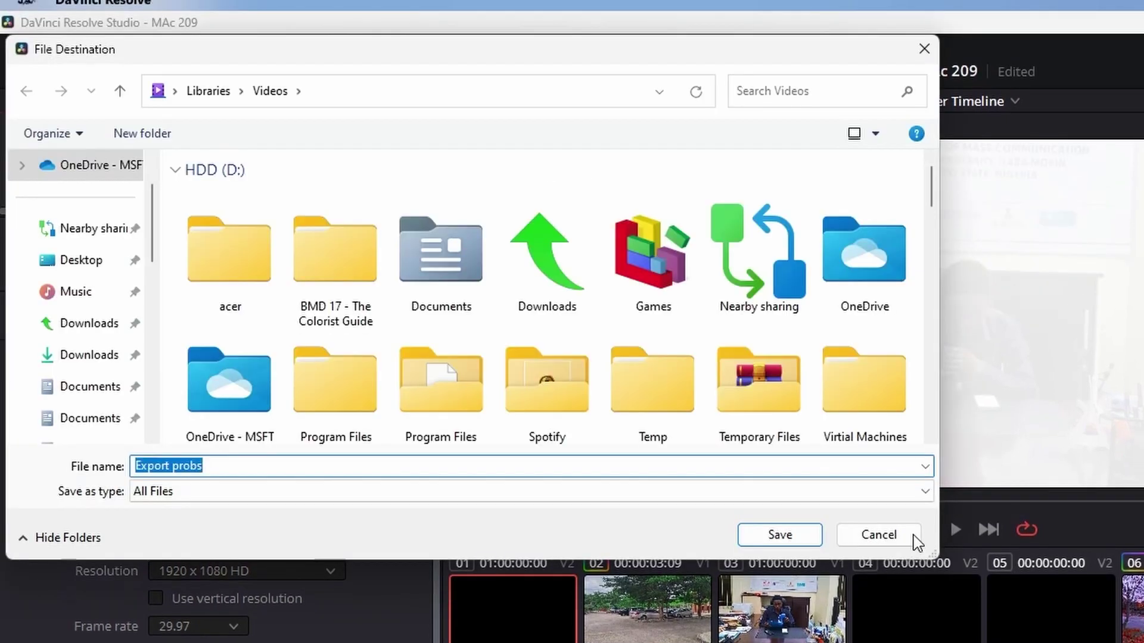
pyautogui.click(913, 535)
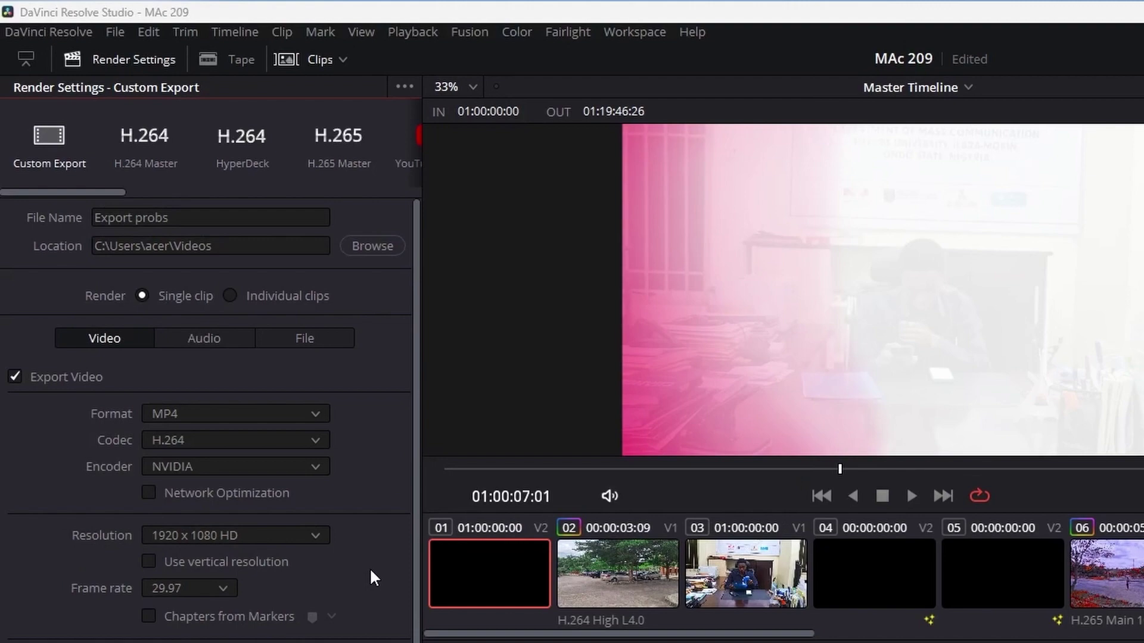
# Step: In Advanced Settings, enable Use proxy media and Use render cached images for the export
pyautogui.scroll(-8, 343, 444)
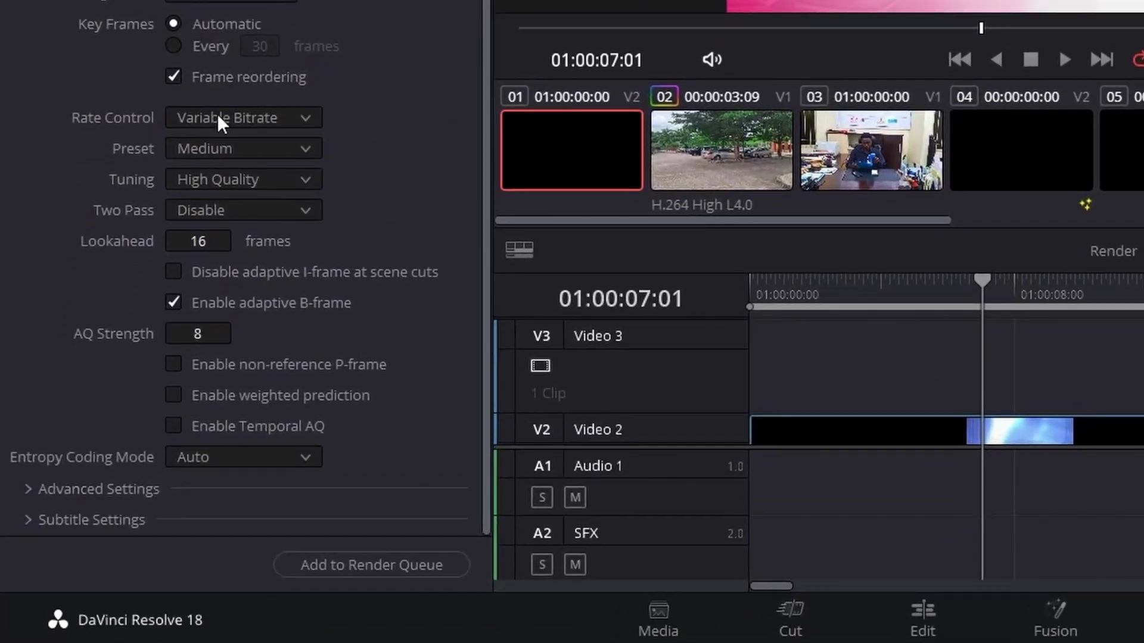
pyautogui.scroll(3, 227, 76)
pyautogui.scroll(-3, 255, 62)
pyautogui.scroll(5, 254, 61)
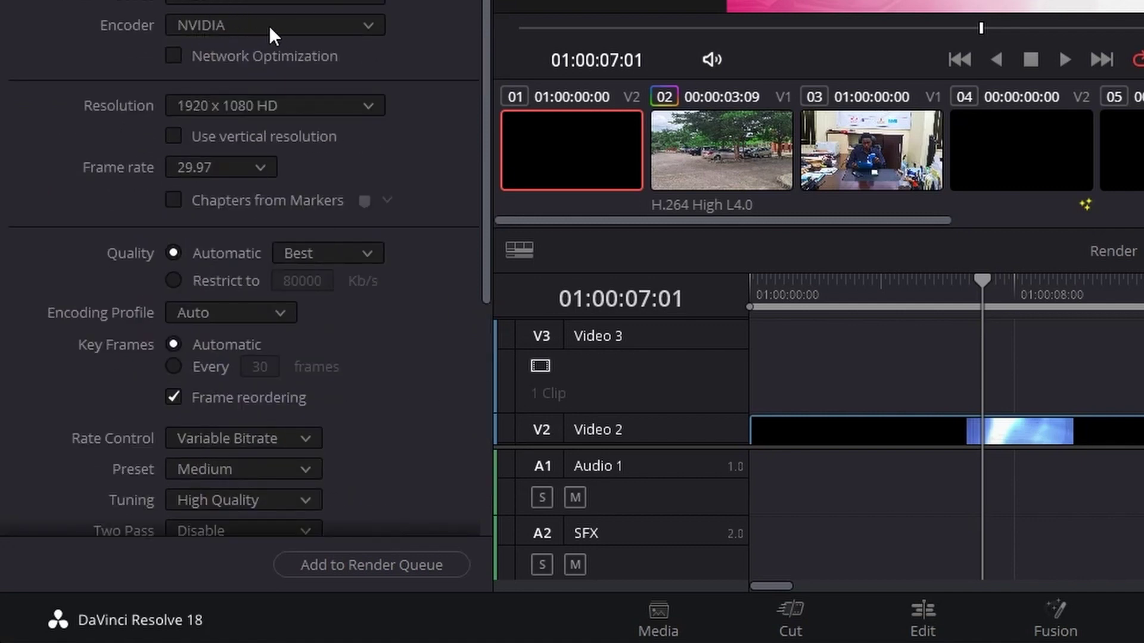
pyautogui.scroll(-5, 298, 185)
pyautogui.scroll(2, 61, 467)
pyautogui.scroll(-2, 71, 446)
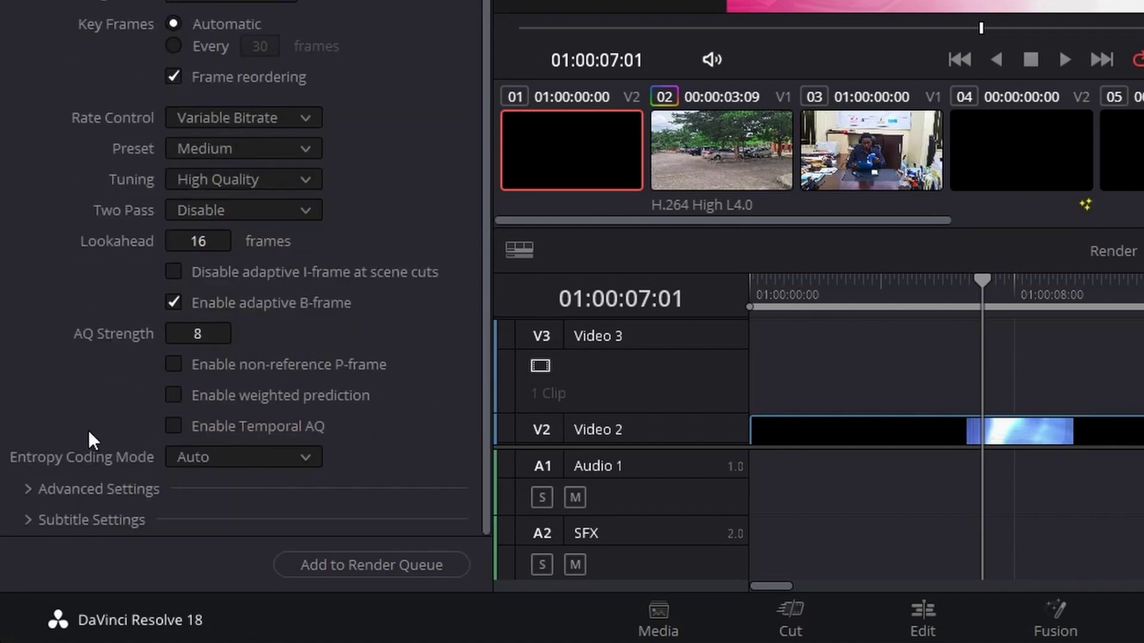
pyautogui.click(56, 487)
pyautogui.scroll(-8, 96, 358)
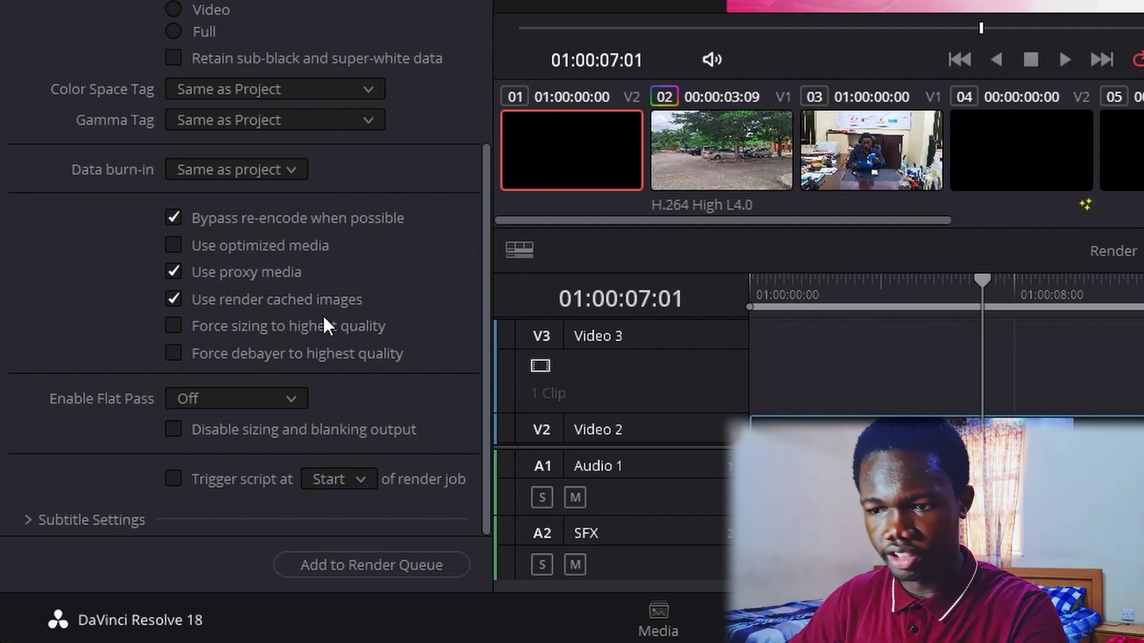
pyautogui.scroll(5, 101, 118)
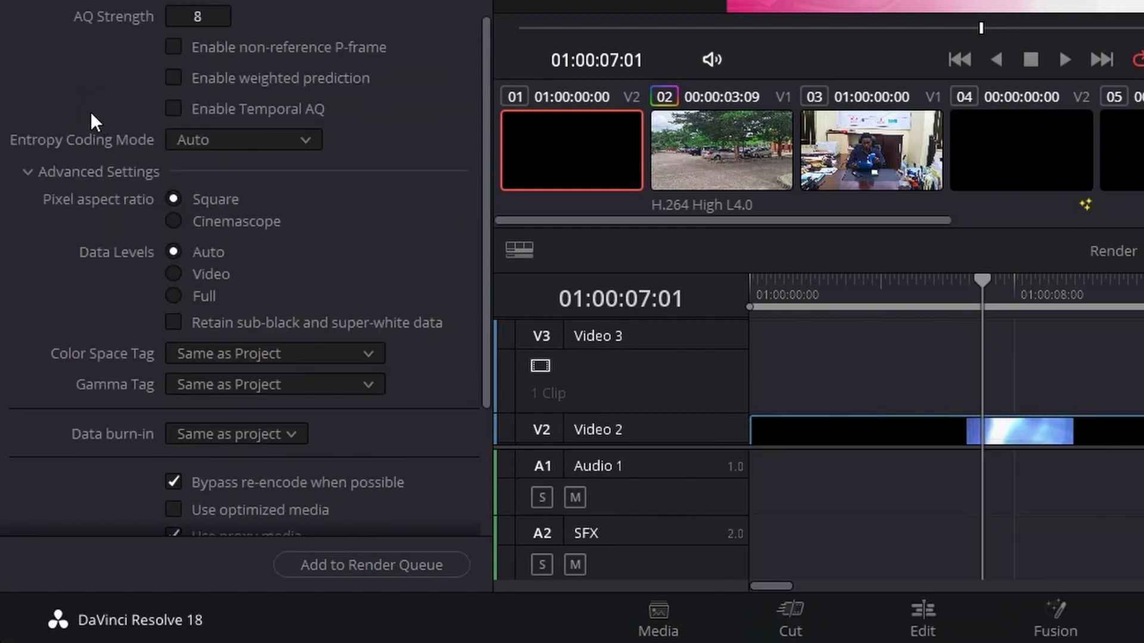
pyautogui.scroll(-5, 227, 255)
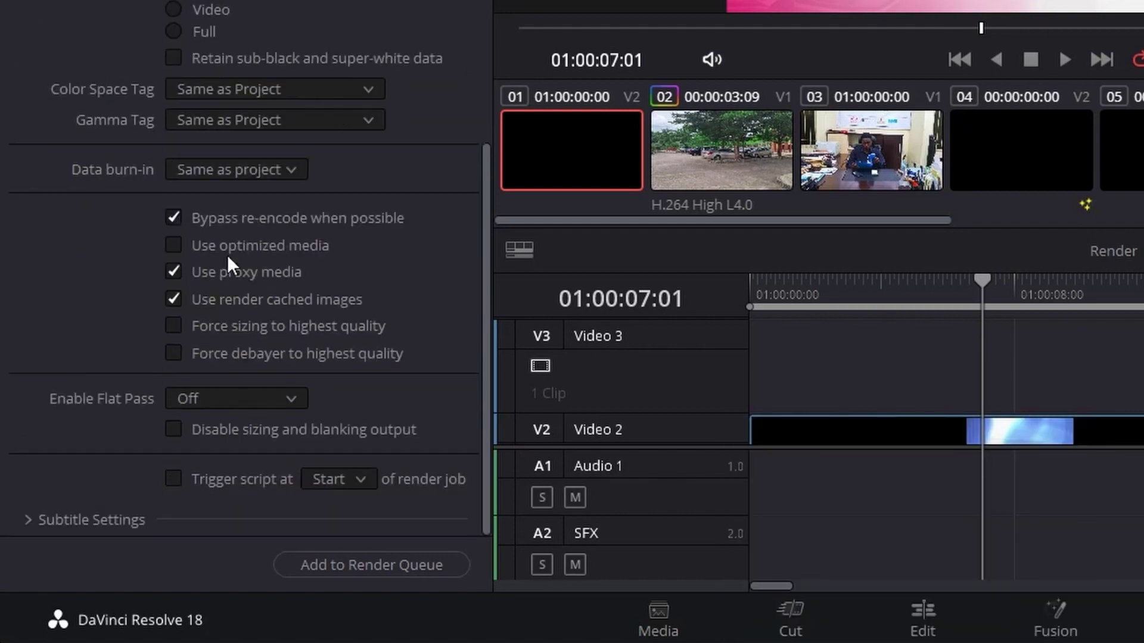
# Step: Queue the Master Timeline export as Job 13 and start rendering it
pyautogui.click(379, 563)
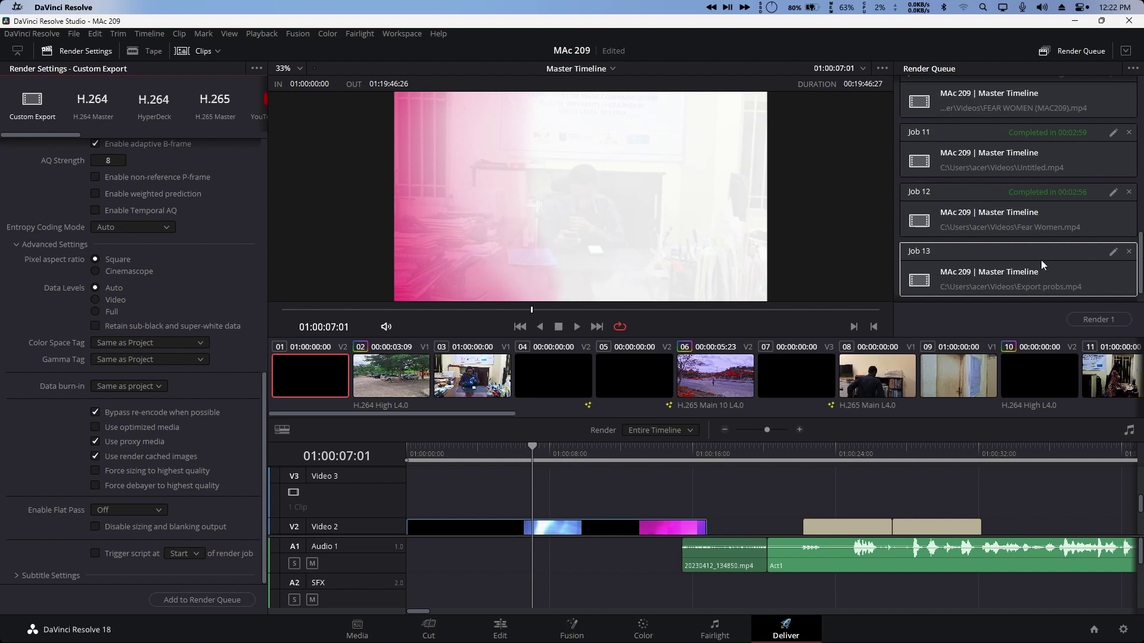
pyautogui.scroll(-1, 1044, 262)
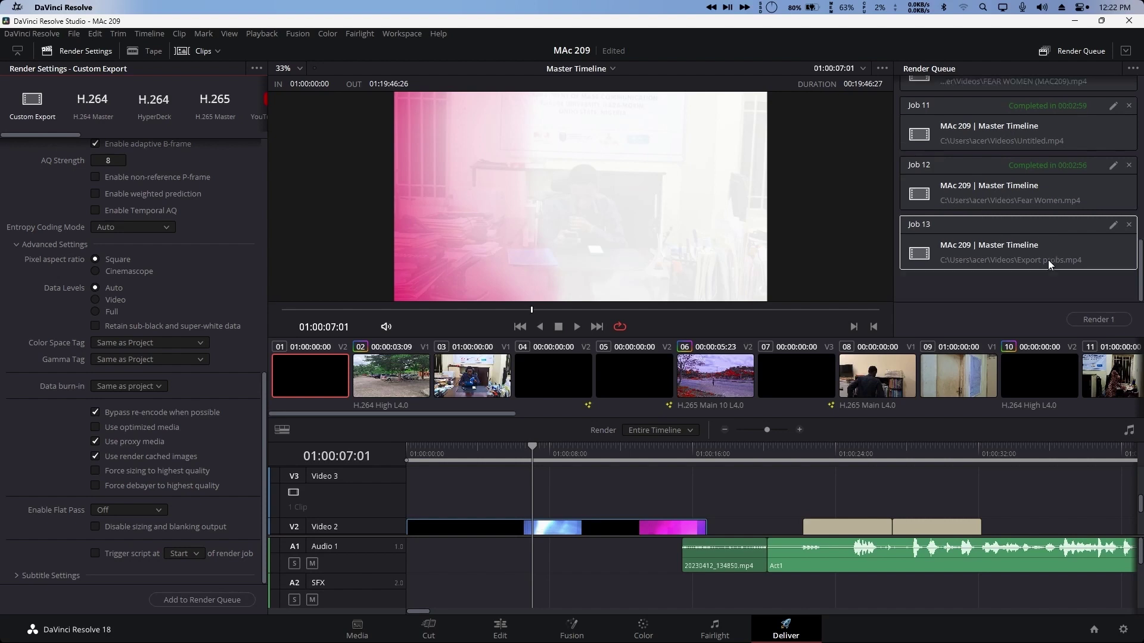
pyautogui.click(1090, 319)
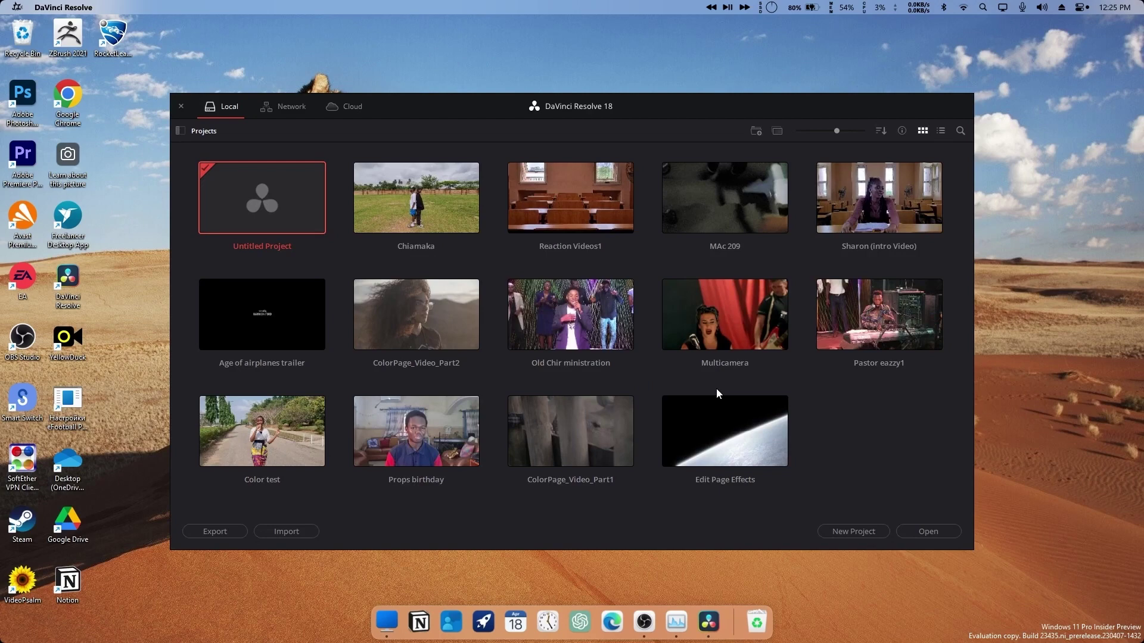
# Step: Reopen the MAc 209 project and set the output file name to Export probs
pyautogui.doubleClick(678, 203)
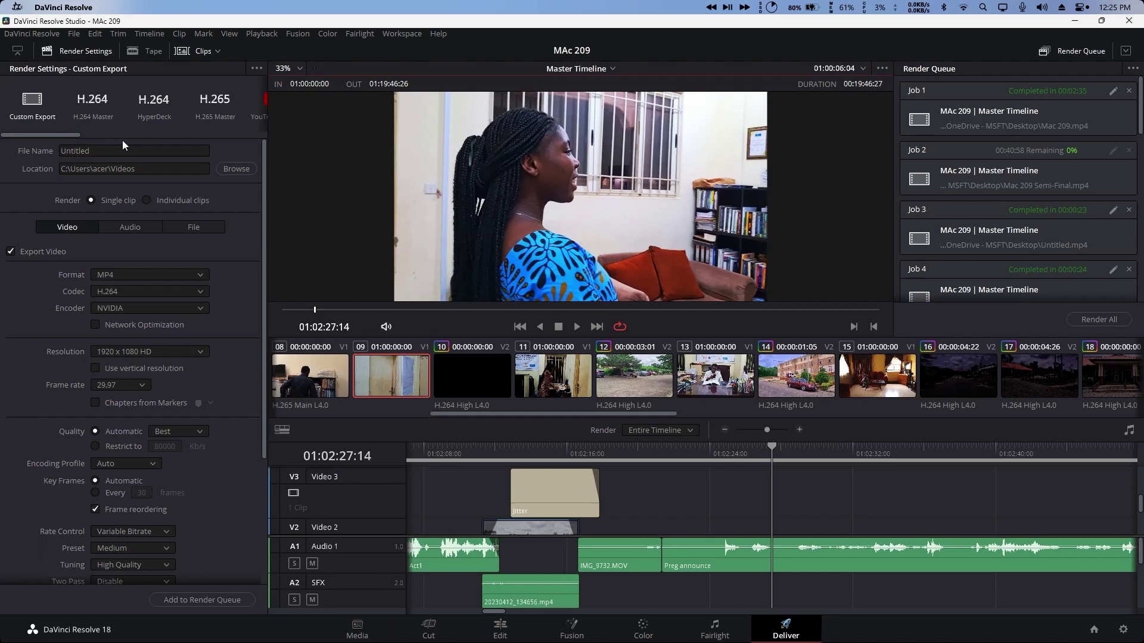
pyautogui.doubleClick(124, 151)
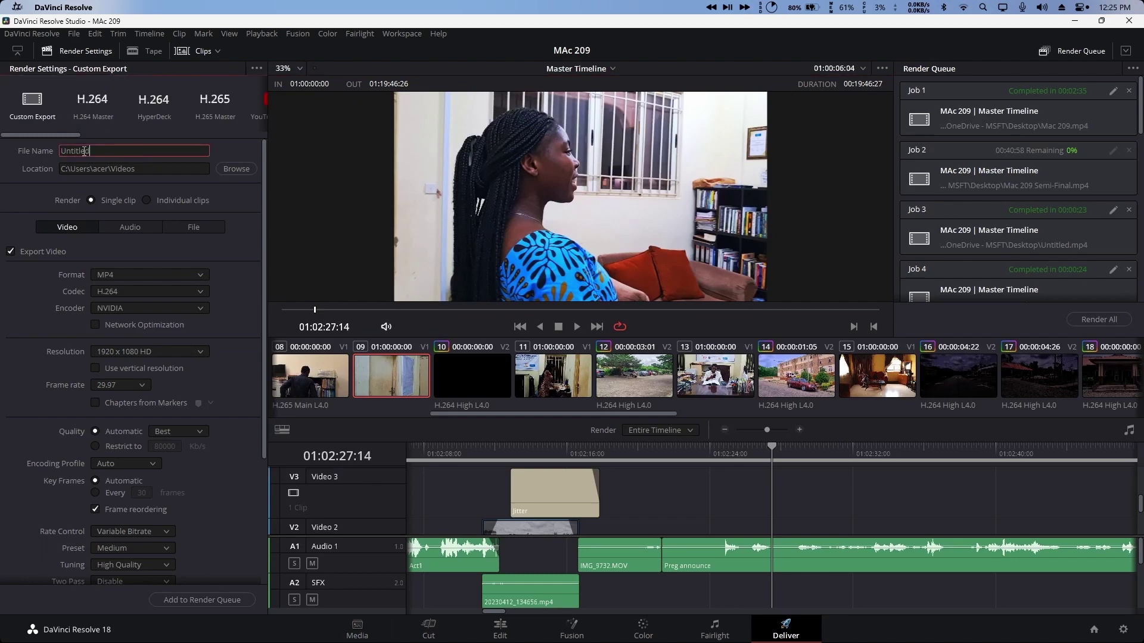
pyautogui.write('Export')
pyautogui.scroll(-10, 1105, 175)
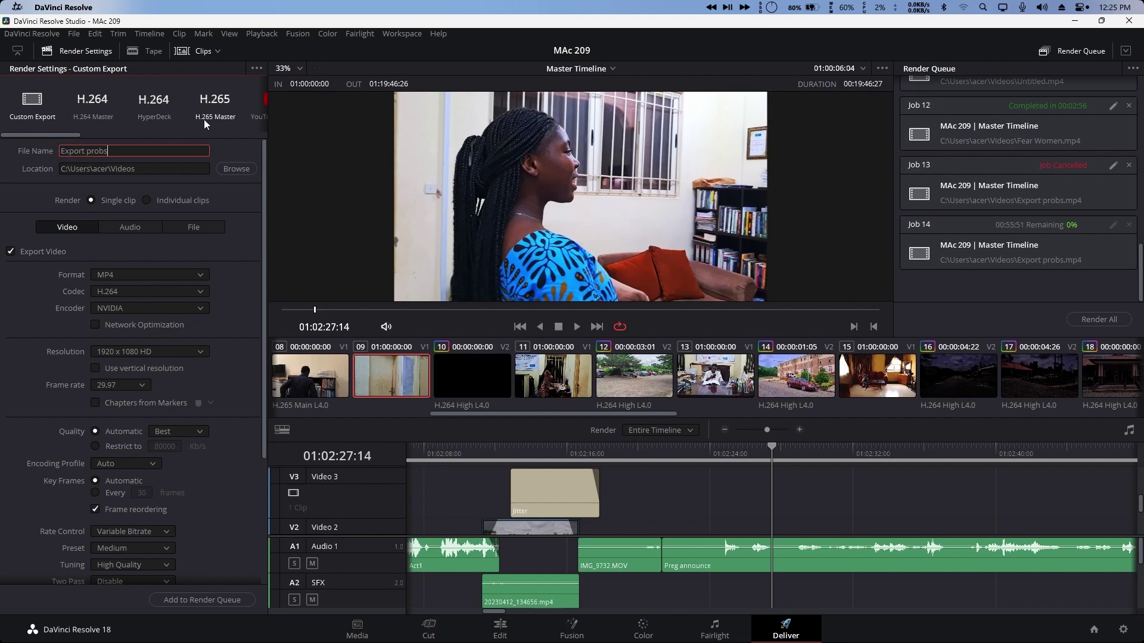
pyautogui.scroll(-5, 249, 295)
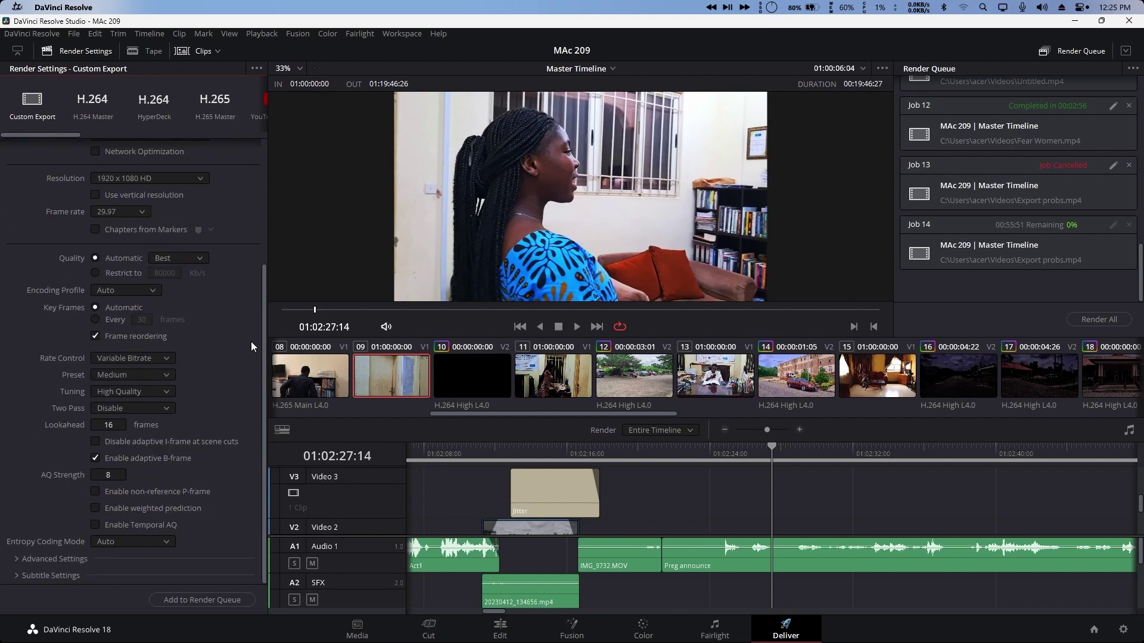
# Step: Add the job to the render queue, replacing the existing Export probs file, and start rendering Job 15
pyautogui.click(43, 557)
pyautogui.scroll(-8, 202, 478)
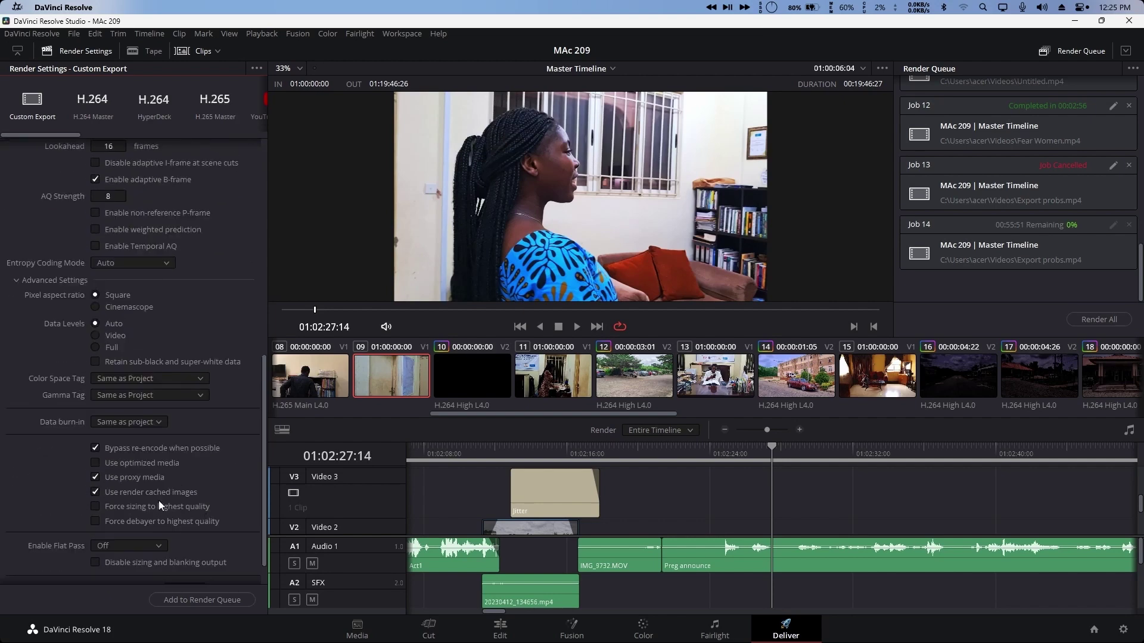
pyautogui.click(207, 599)
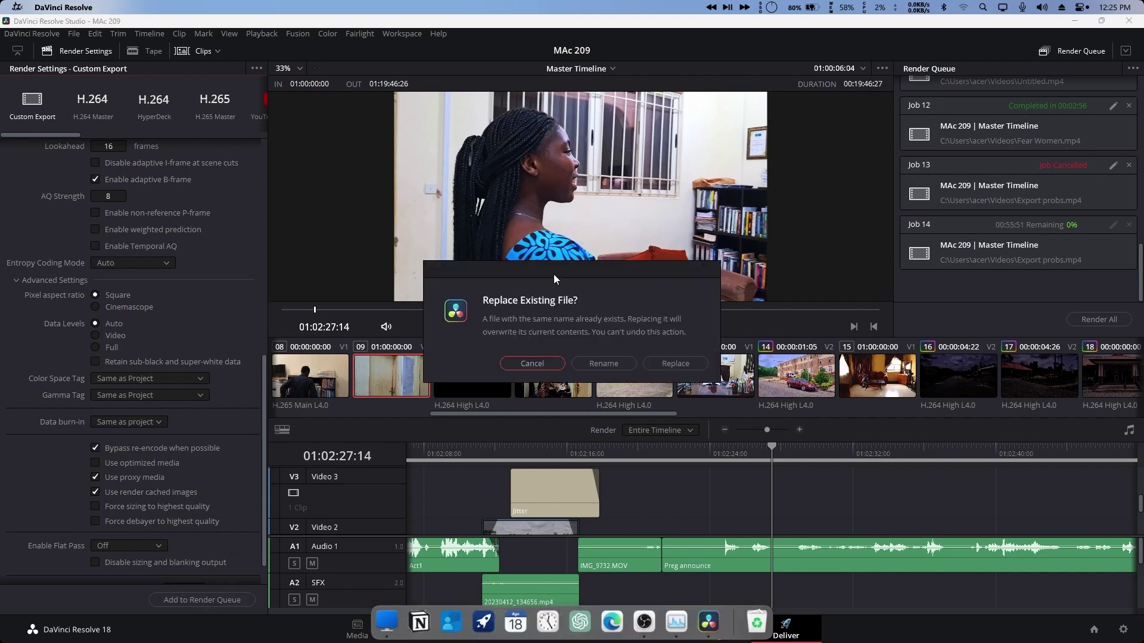
pyautogui.click(685, 363)
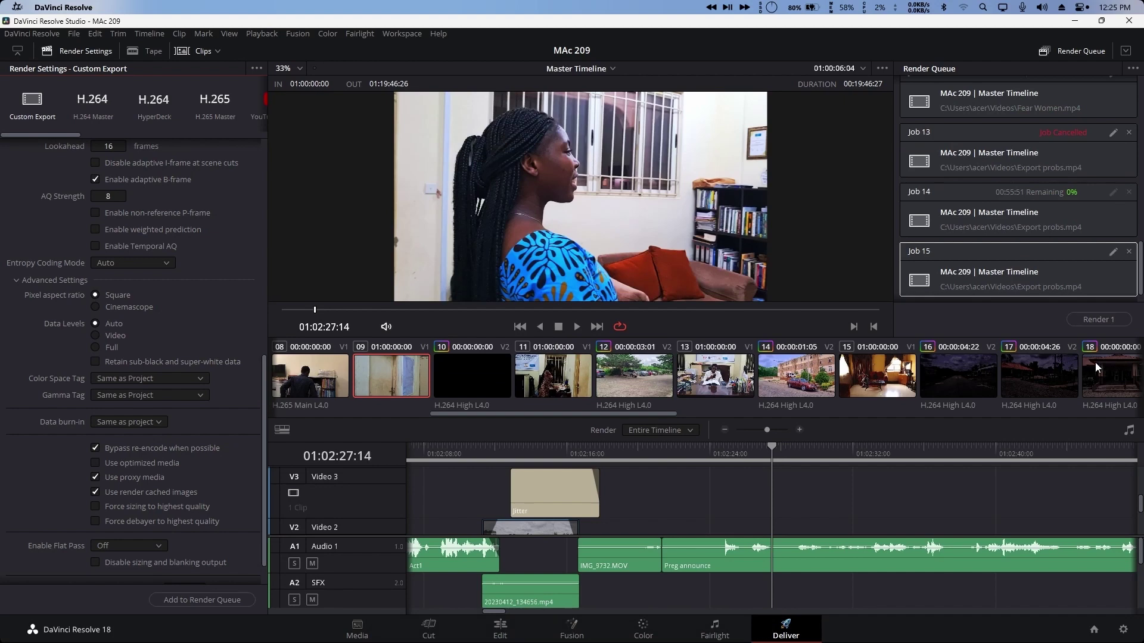
pyautogui.click(1111, 321)
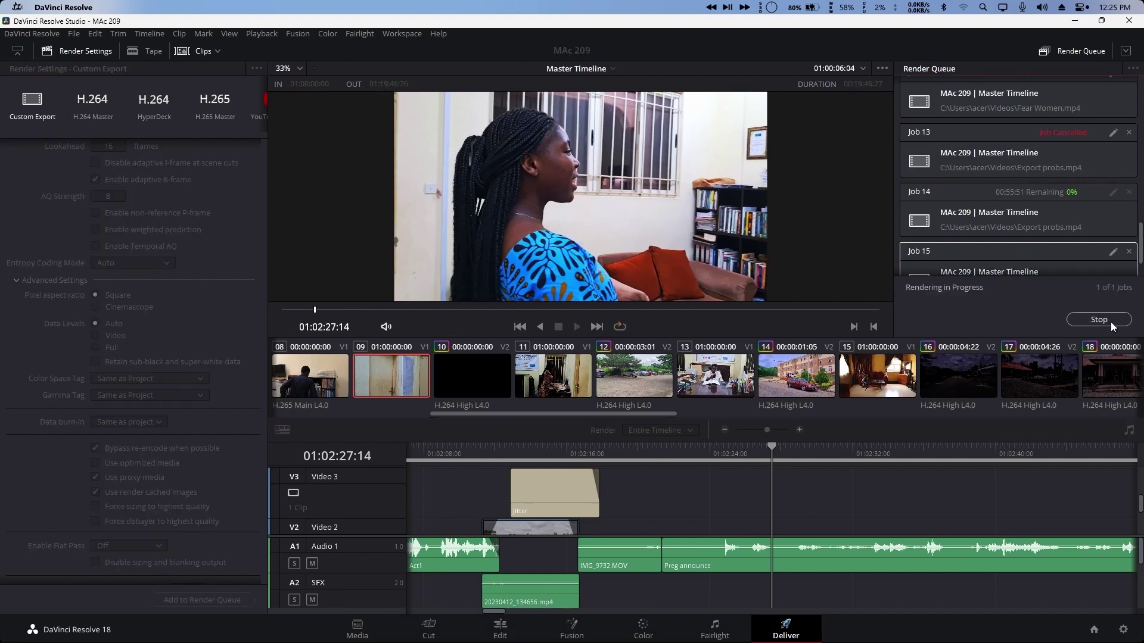
# Step: Open the render output location in a file browser to check the file
pyautogui.scroll(-2, 1068, 250)
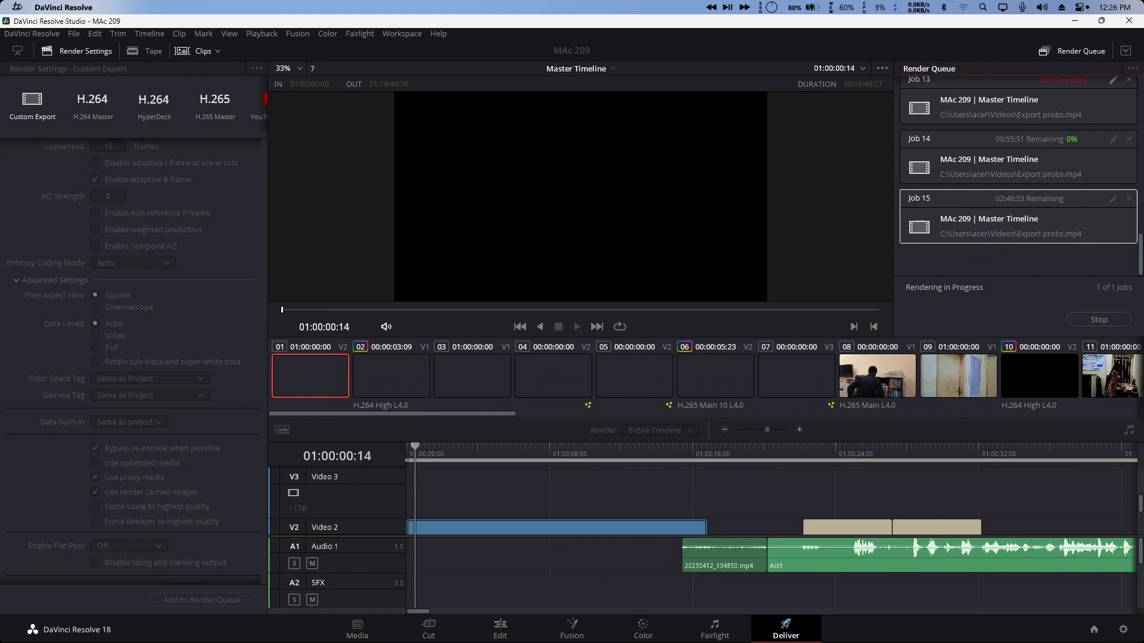
pyautogui.moveTo(455, 623)
pyautogui.click(388, 546)
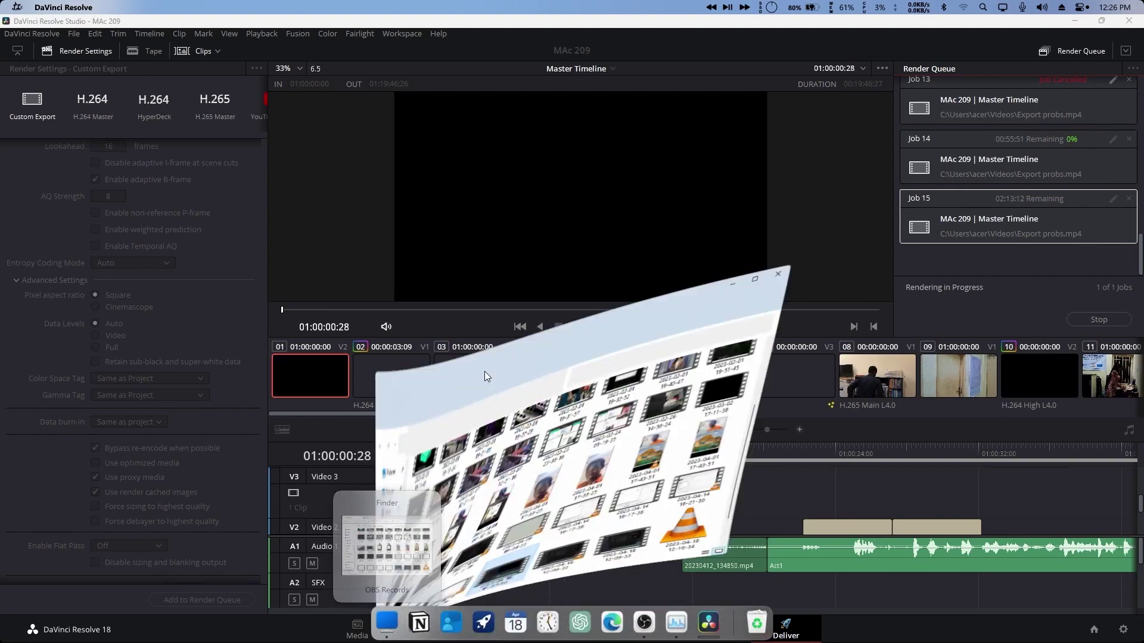
# Step: Check the Export probs file in the Videos folder, then minimize File Explorer
pyautogui.click(573, 79)
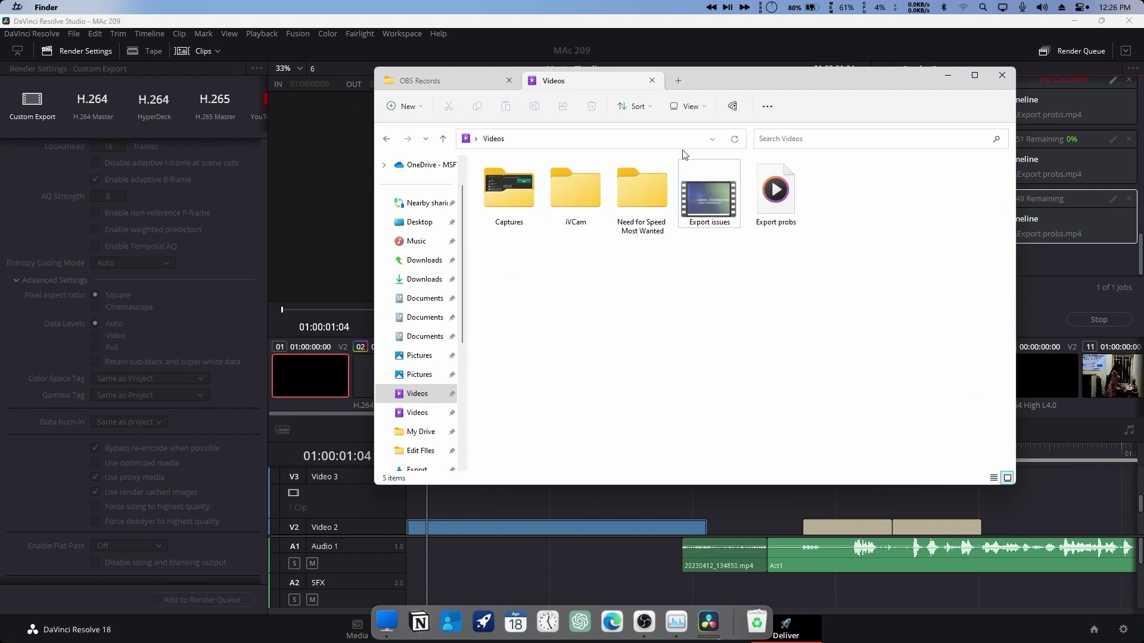
pyautogui.click(783, 205)
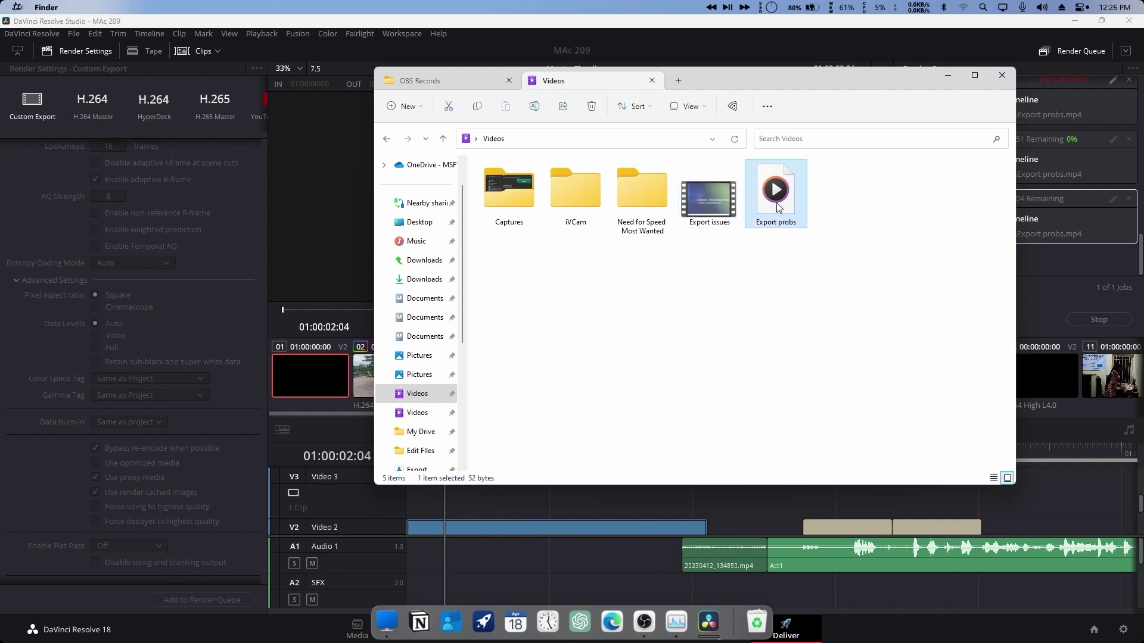
pyautogui.moveTo(777, 79); pyautogui.dragTo(621, 73)
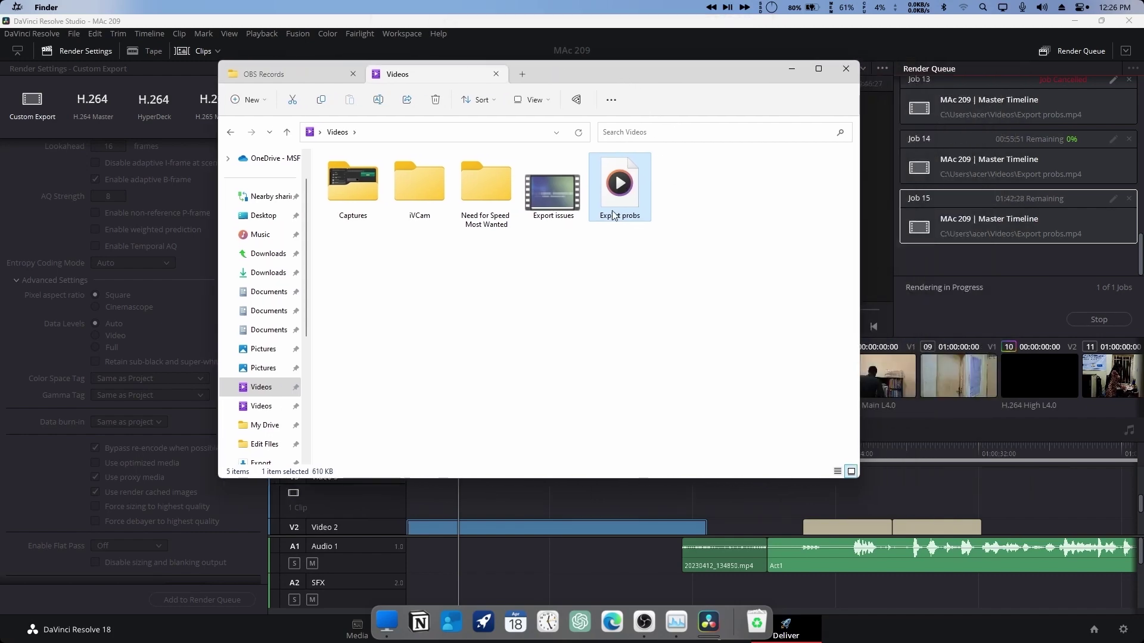
pyautogui.click(792, 67)
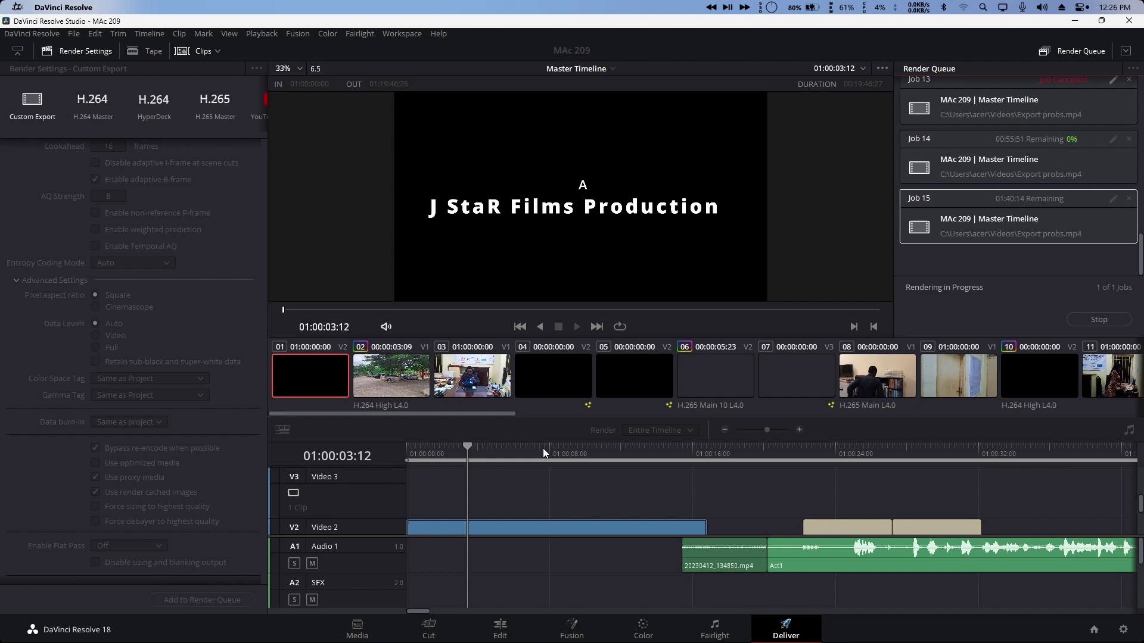